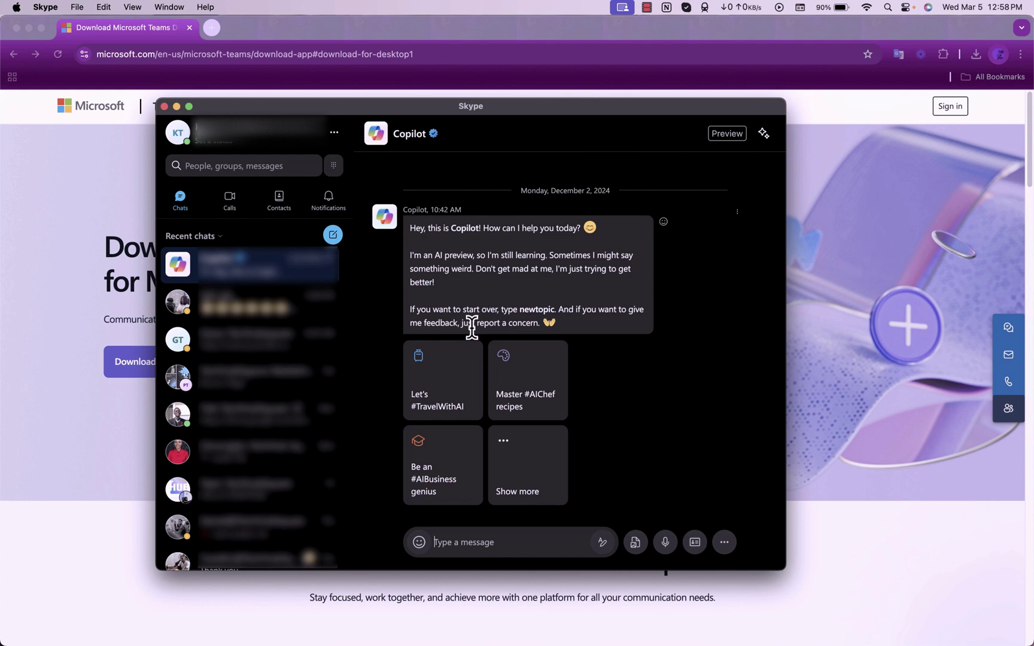
Switch from Skype to the Microsoft Teams page in Chrome, download Teams for Mac and check the recent downloads.
{"action": "scroll", "coordinate": [269, 389], "scroll_direction": "down", "scroll_amount": 5}
{"action": "scroll", "coordinate": [269, 389], "scroll_direction": "up", "scroll_amount": 5}
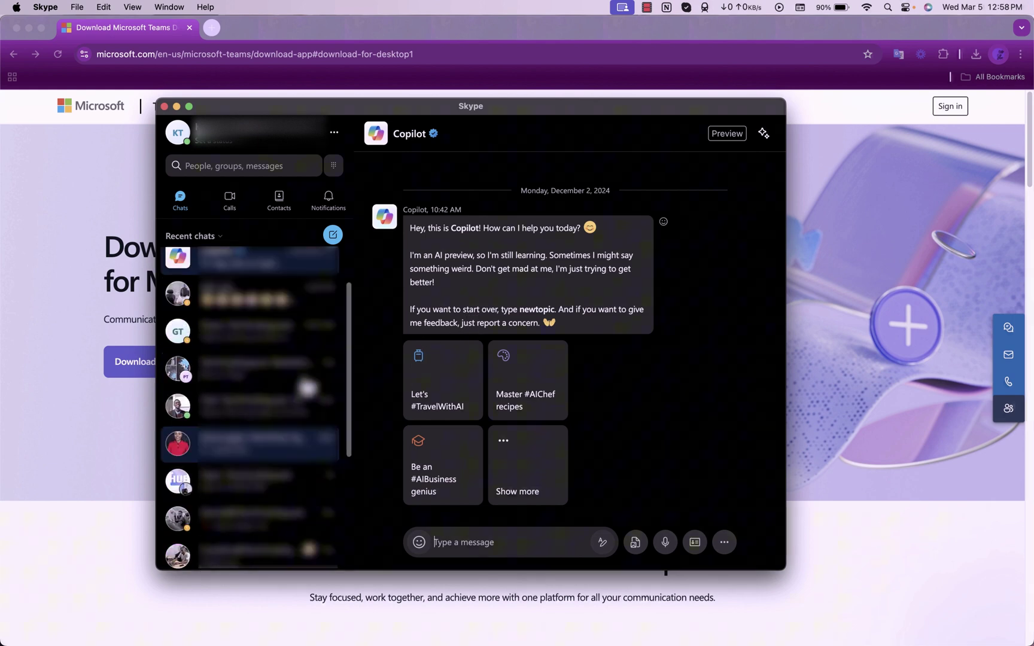
{"action": "left_click", "coordinate": [798, 102]}
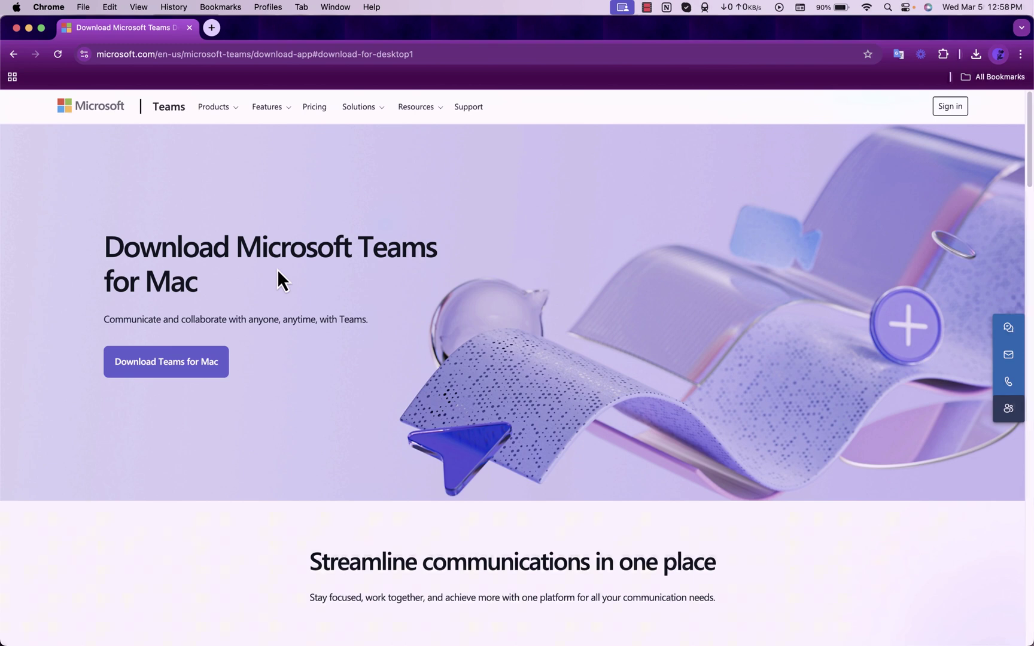
{"action": "left_click", "coordinate": [208, 364]}
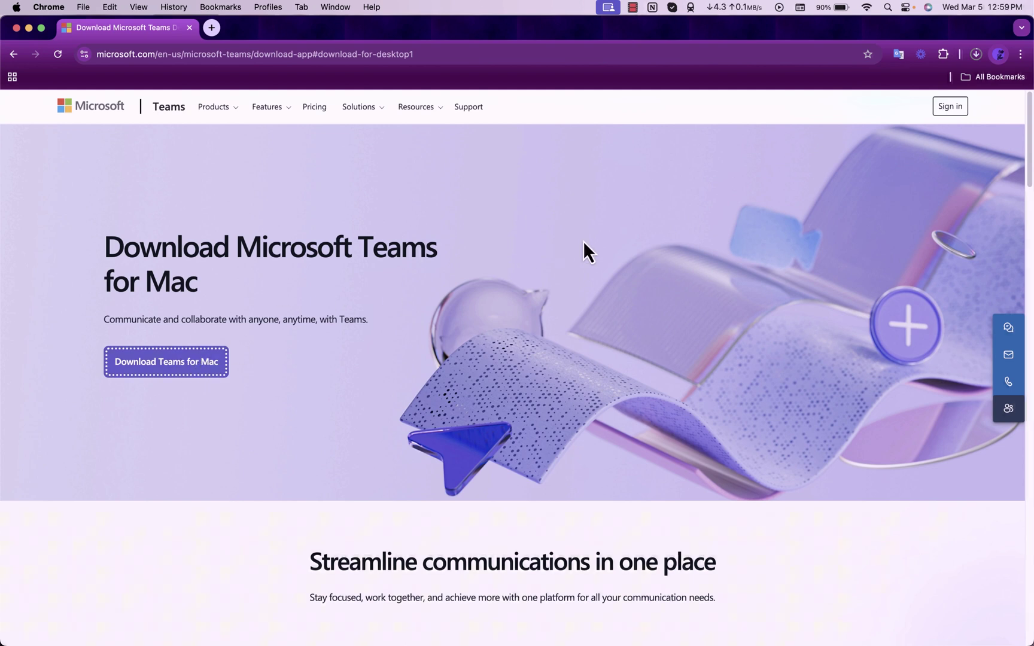
{"action": "left_click", "coordinate": [973, 55]}
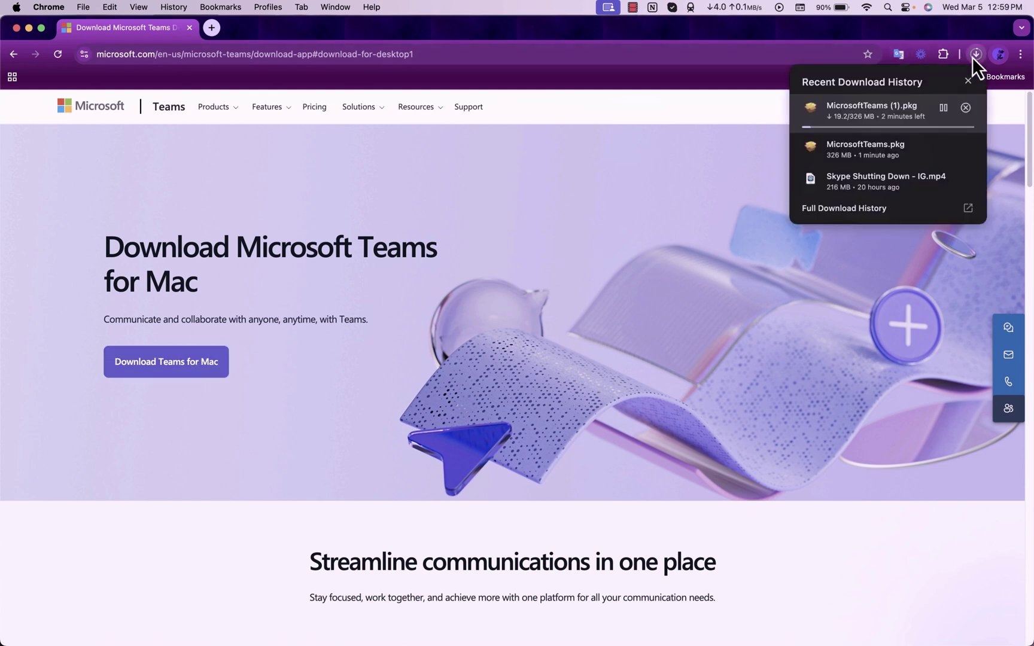
{"action": "left_click", "coordinate": [879, 152]}
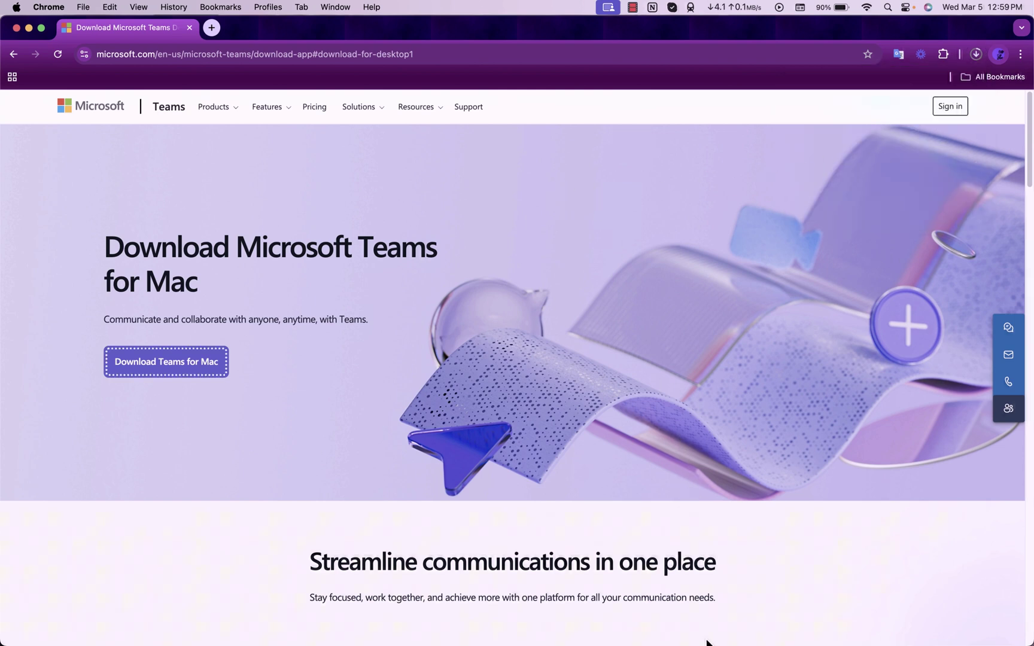
Launch MicrosoftTeams.pkg from the Downloads folder and proceed with the installation, keeping the Teams Audio Driver package included.
{"action": "mouse_move", "coordinate": [790, 637]}
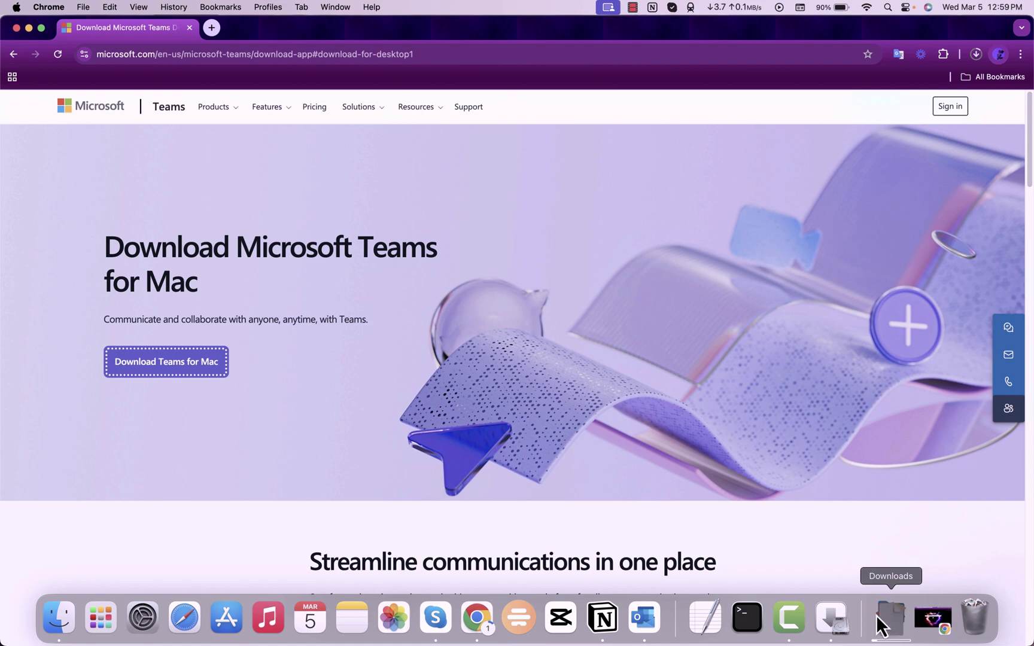
{"action": "left_click", "coordinate": [876, 616]}
{"action": "left_click", "coordinate": [893, 529]}
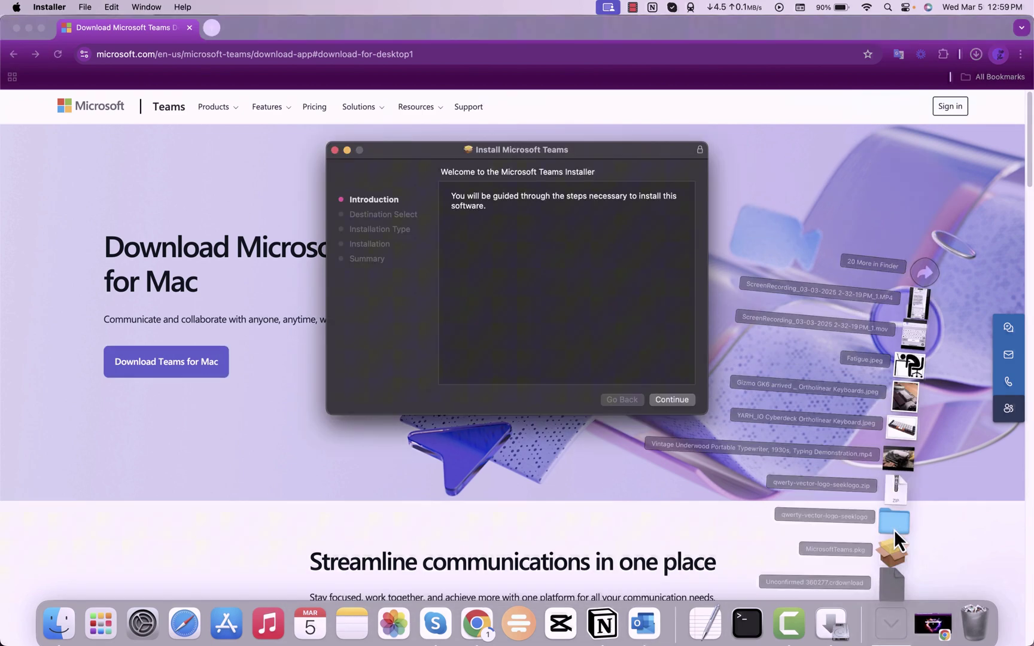
{"action": "left_click", "coordinate": [690, 403]}
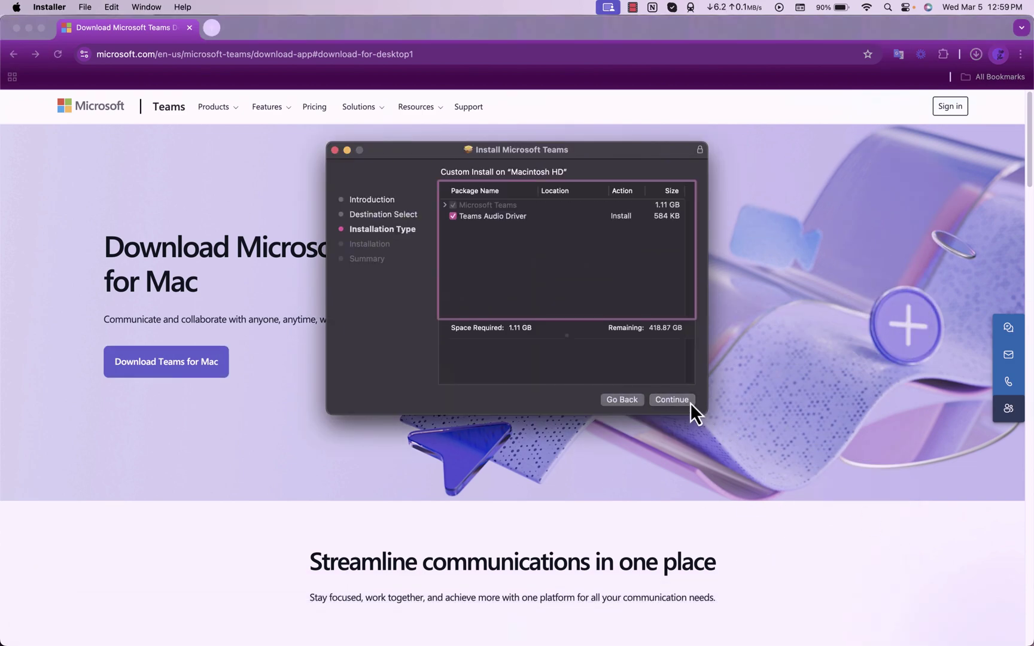
{"action": "left_click", "coordinate": [690, 403]}
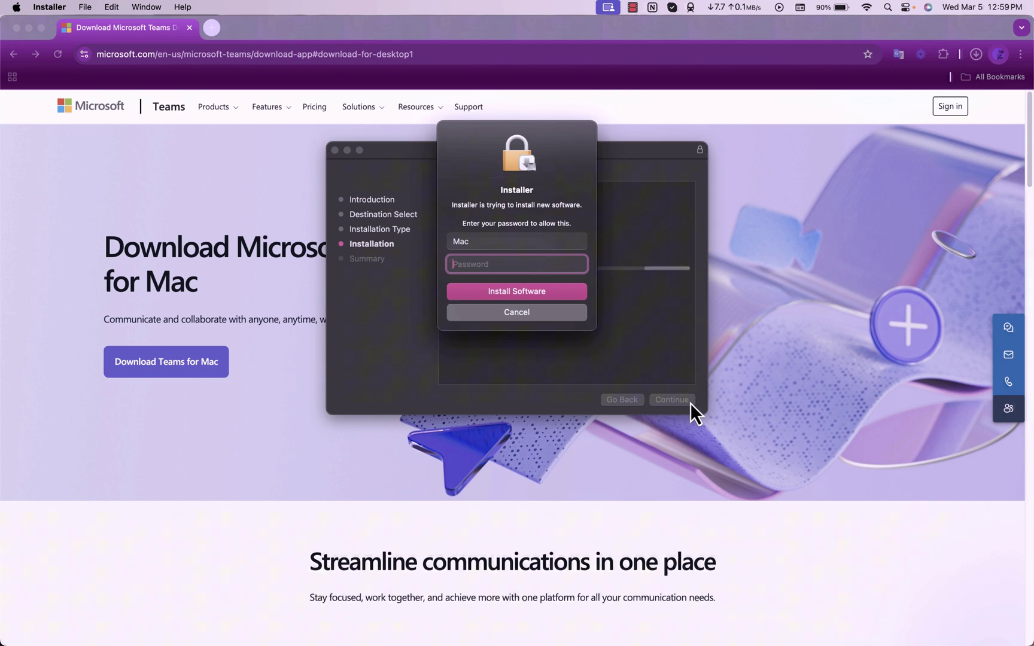
Authorize the software installation with the Mac account password and allow Microsoft Teams to access the microphone.
{"action": "type", "text": "•••••"}
{"action": "left_click", "coordinate": [544, 291]}
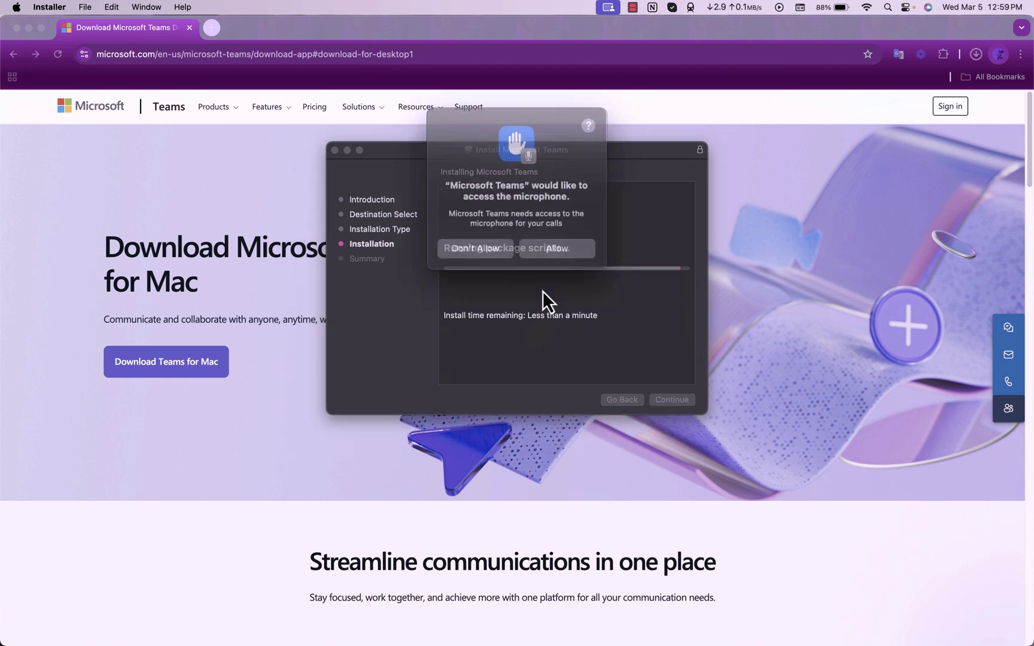
{"action": "left_click", "coordinate": [551, 242]}
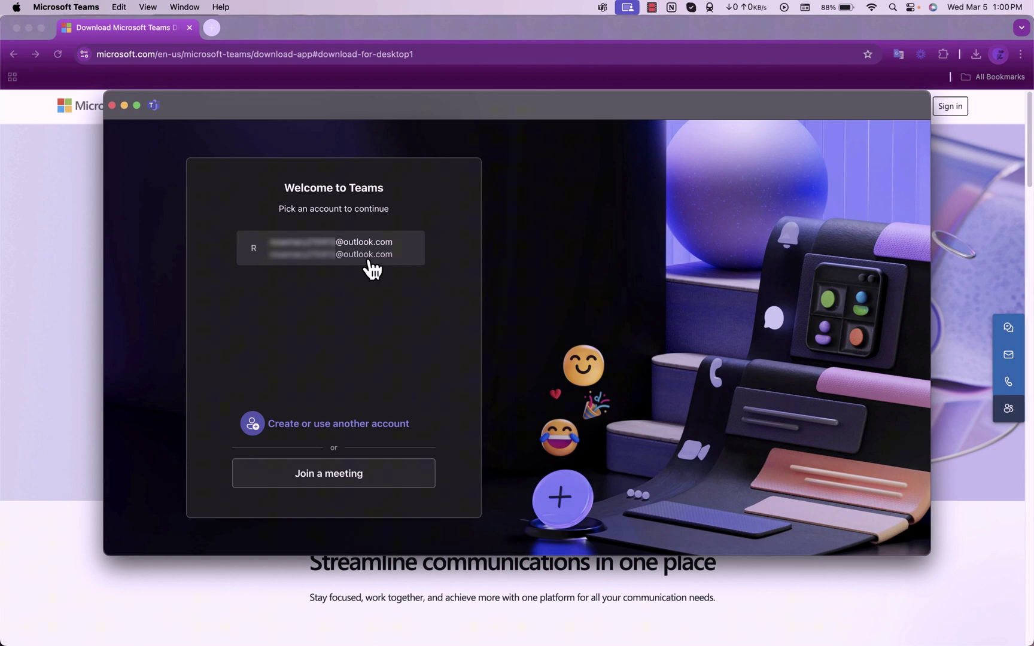
Choose to sign in to Teams with another account and submit the Skype account's e-mail address.
{"action": "left_click", "coordinate": [372, 422]}
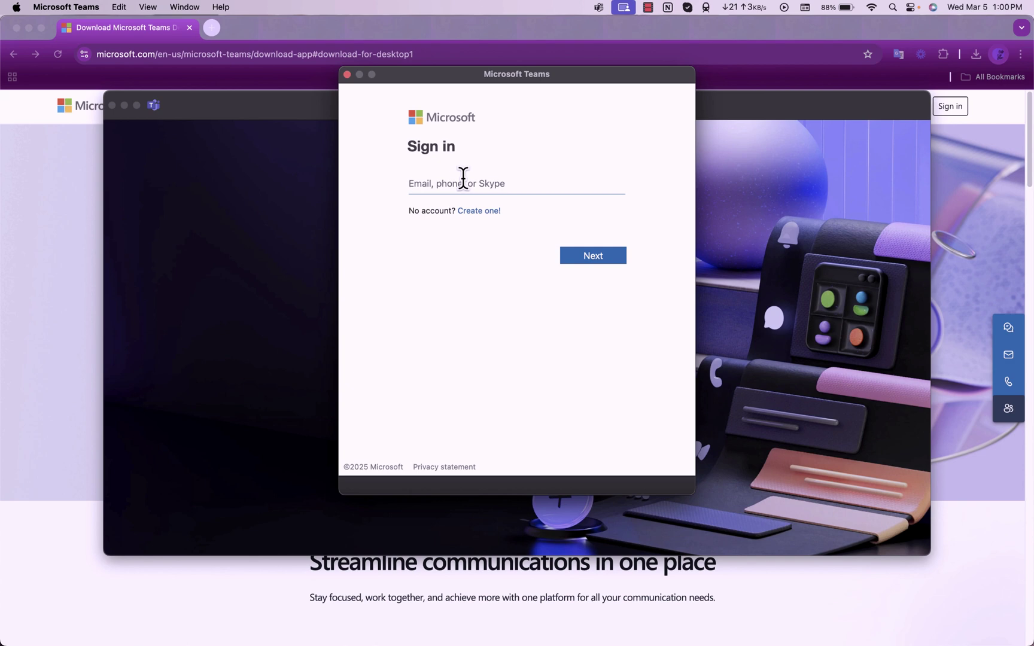
{"action": "left_click", "coordinate": [463, 178]}
{"action": "type", "text": "xxxxxx"}
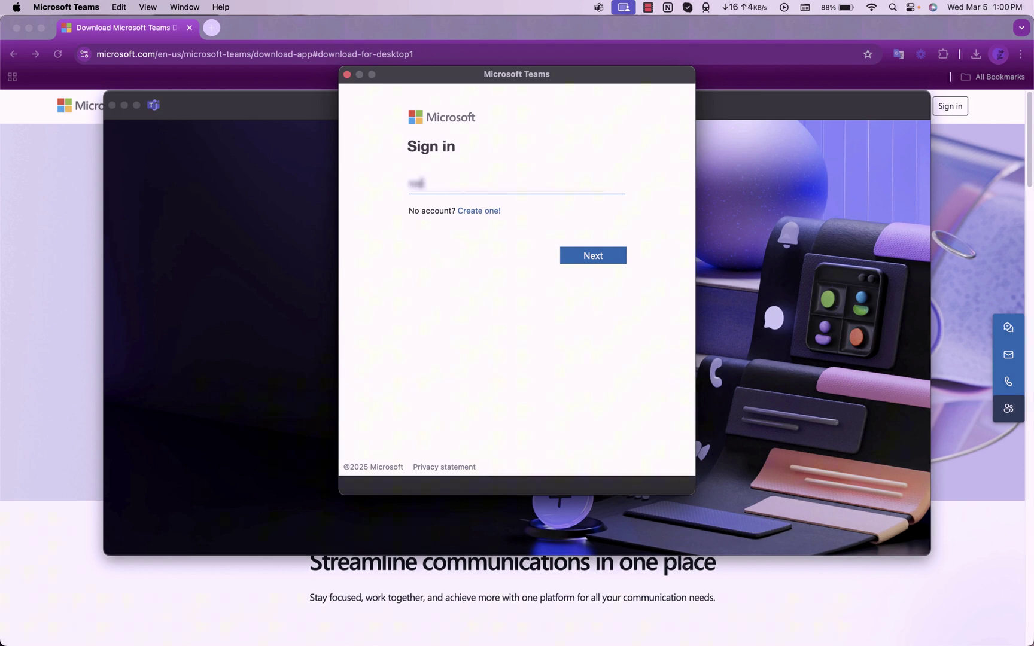
{"action": "type", "text": "xxx"}
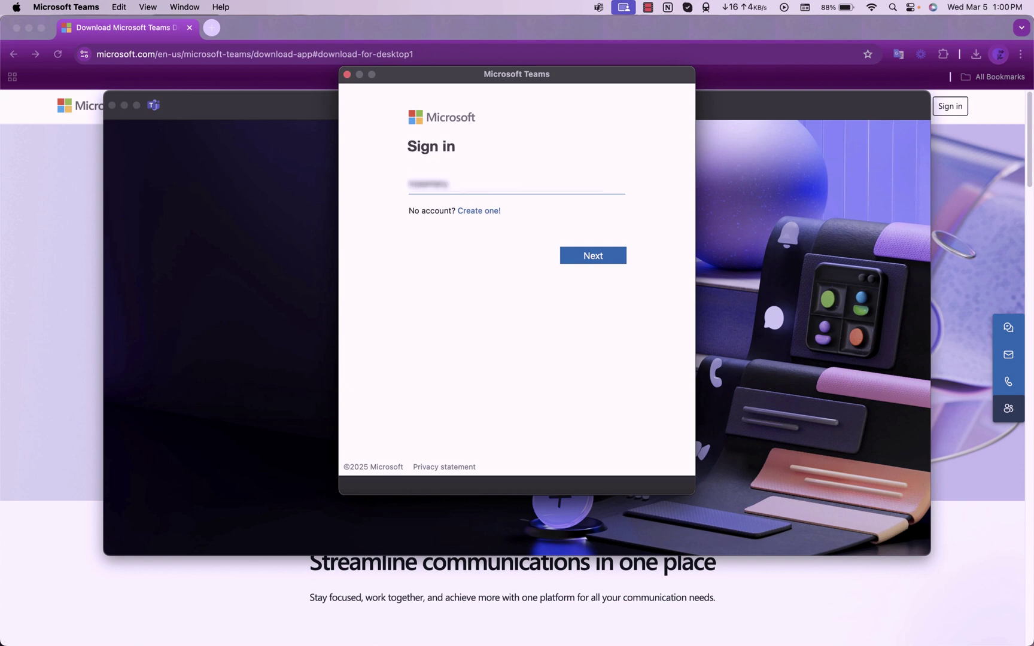
{"action": "type", "text": "xxxxxxxxxxxx"}
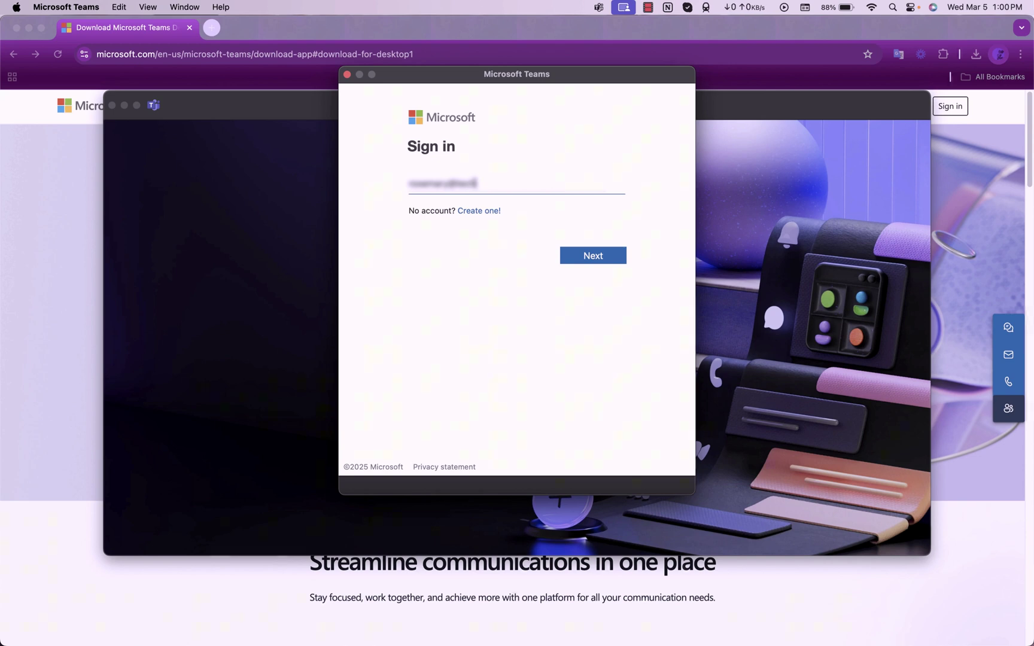
{"action": "type", "text": "xxxxxx"}
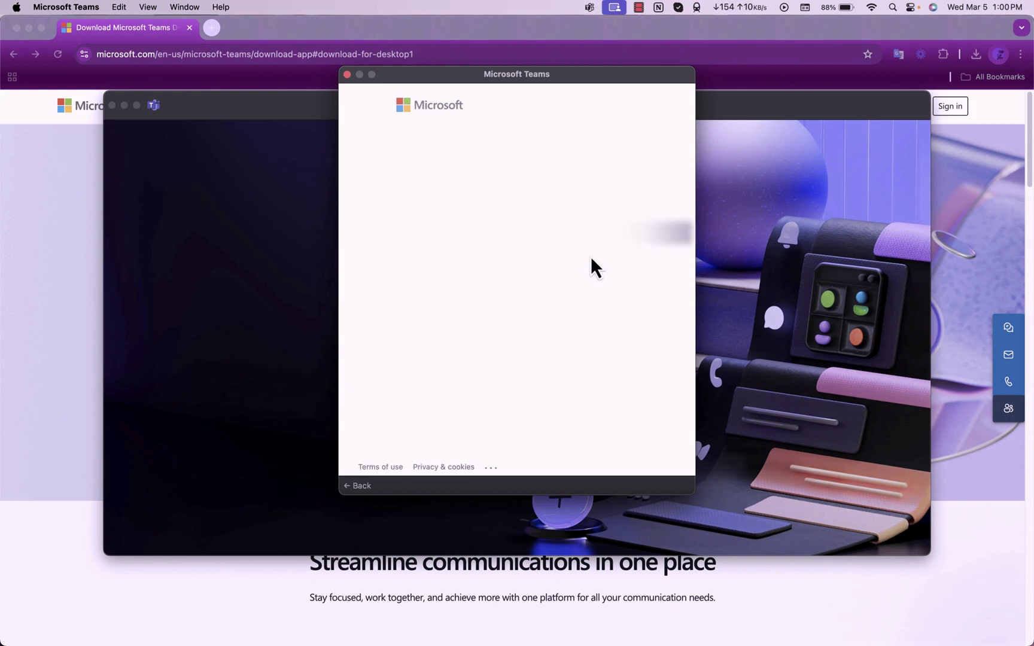
Enter the account password, sign in and continue past the Teams welcome page.
{"action": "type", "text": "x"}
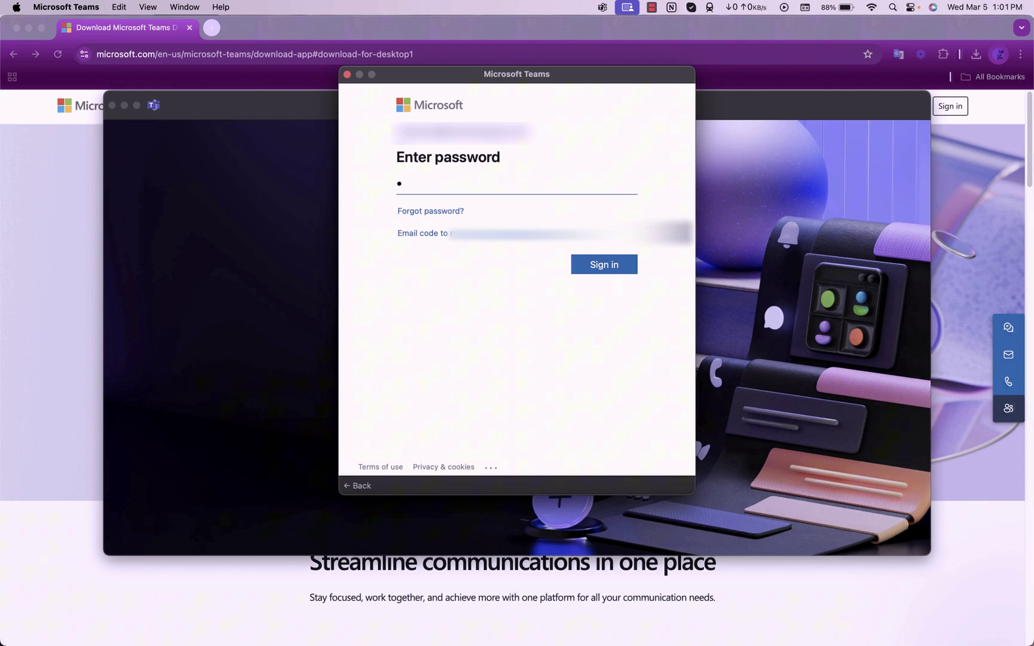
{"action": "key", "text": "BackSpace"}
{"action": "type", "text": "xx"}
{"action": "left_click", "coordinate": [610, 264]}
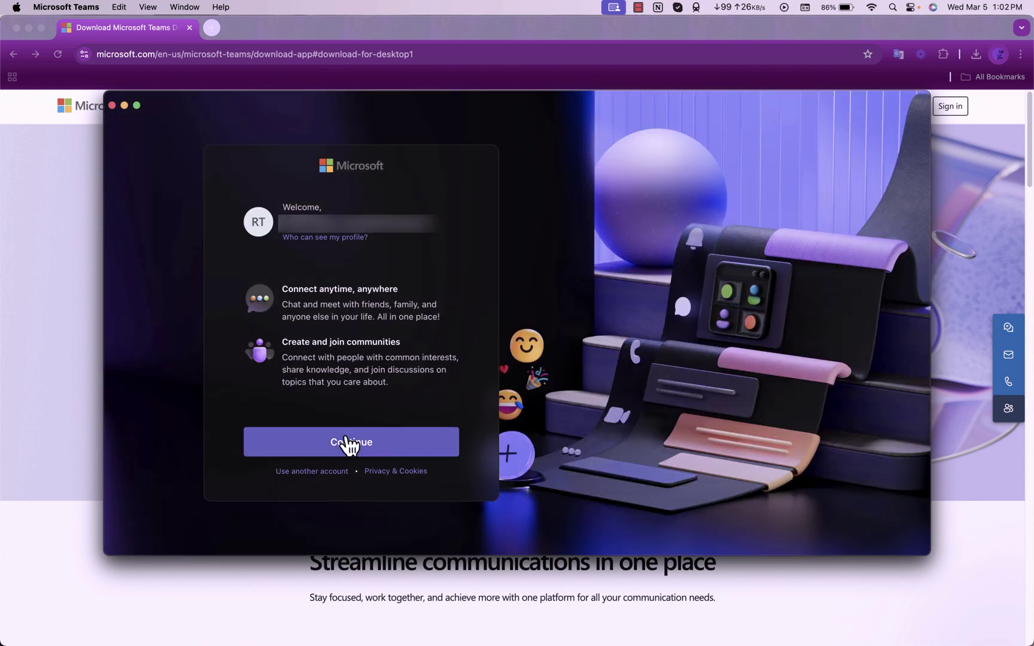
{"action": "left_click", "coordinate": [350, 443]}
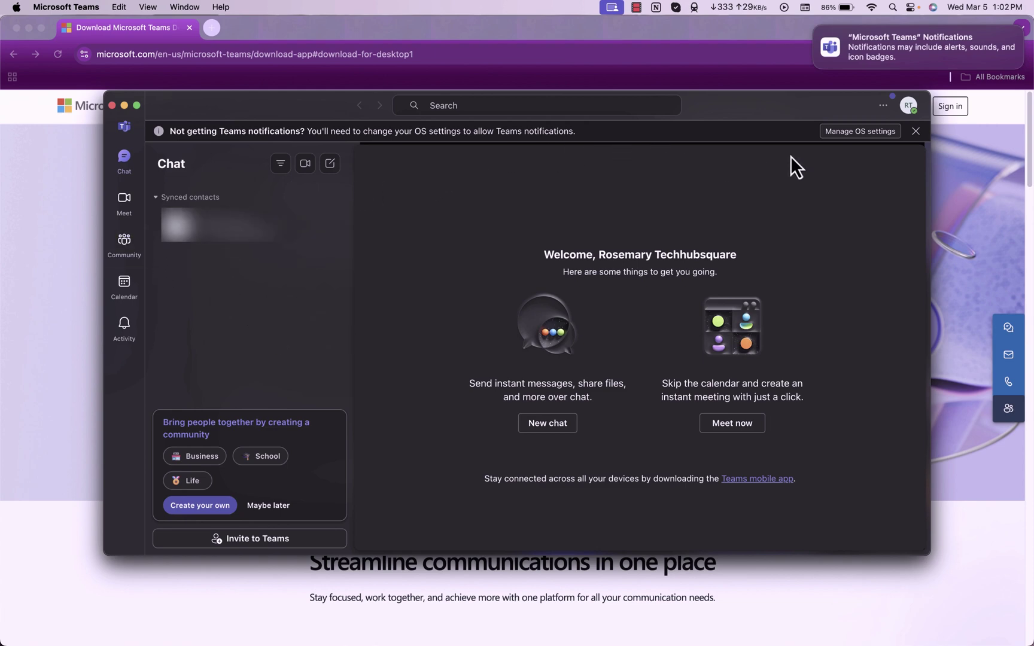
Join the Teams Insider program, restart Teams to finish joining and close the completed installer.
{"action": "left_click", "coordinate": [883, 106]}
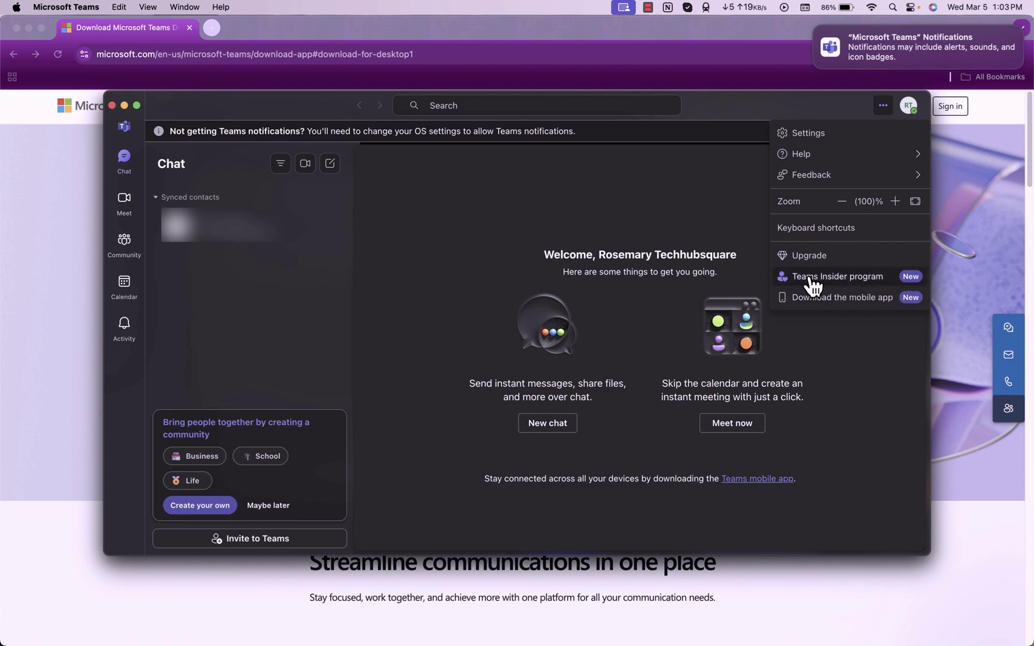
{"action": "left_click", "coordinate": [849, 276]}
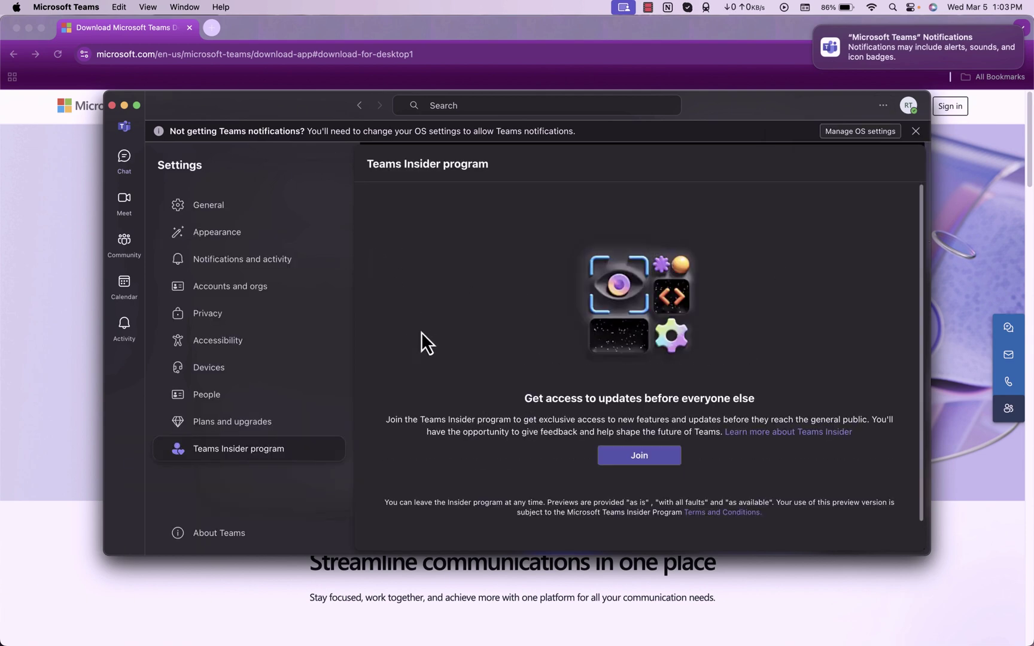
{"action": "left_click", "coordinate": [608, 458]}
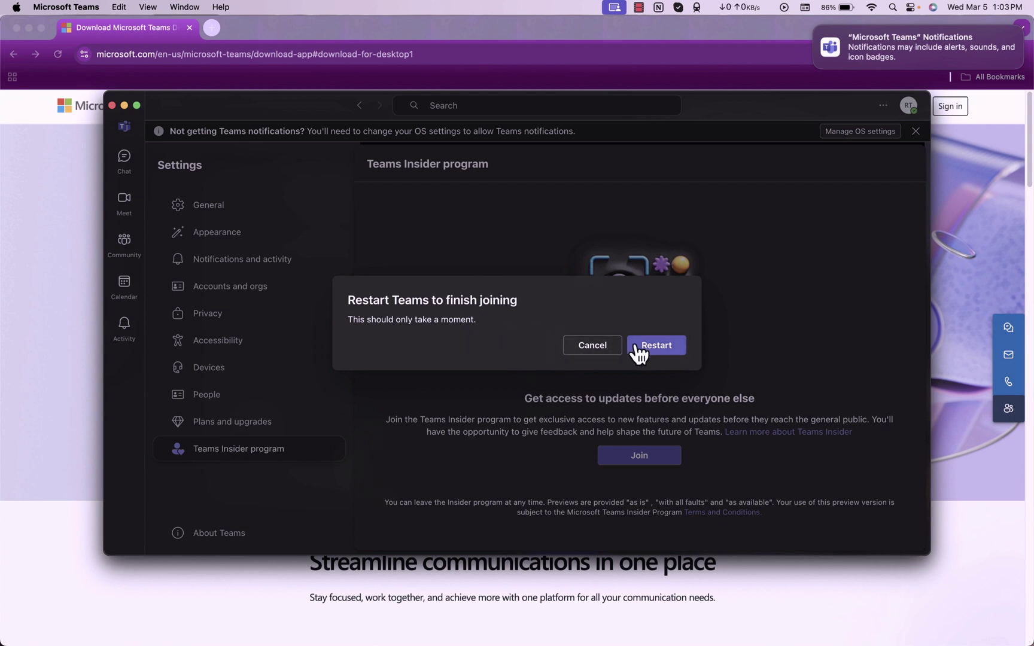
{"action": "left_click", "coordinate": [639, 350]}
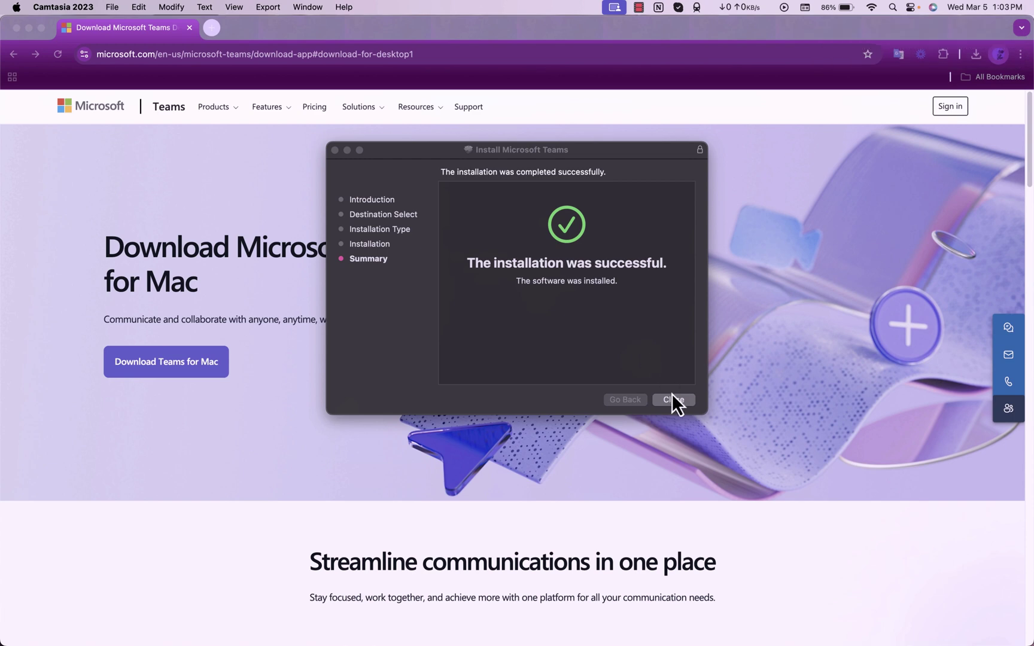
{"action": "left_click", "coordinate": [673, 396]}
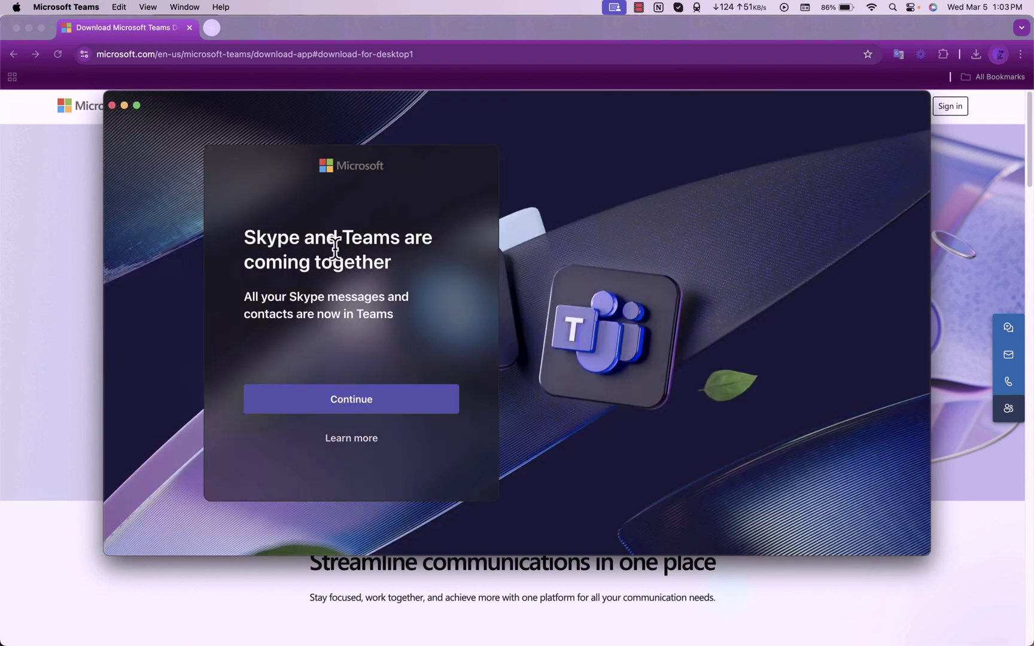
Continue the Skype-to-Teams migration with the Skype profile, confirm the first and last name, and dismiss the completion message.
{"action": "left_click", "coordinate": [367, 398]}
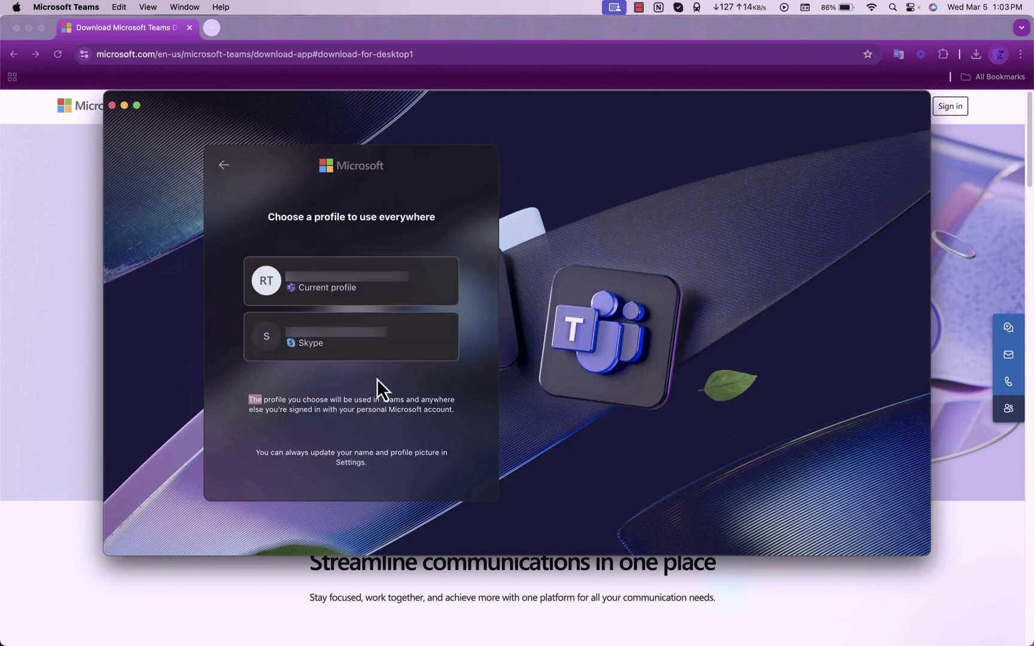
{"action": "left_click", "coordinate": [361, 345]}
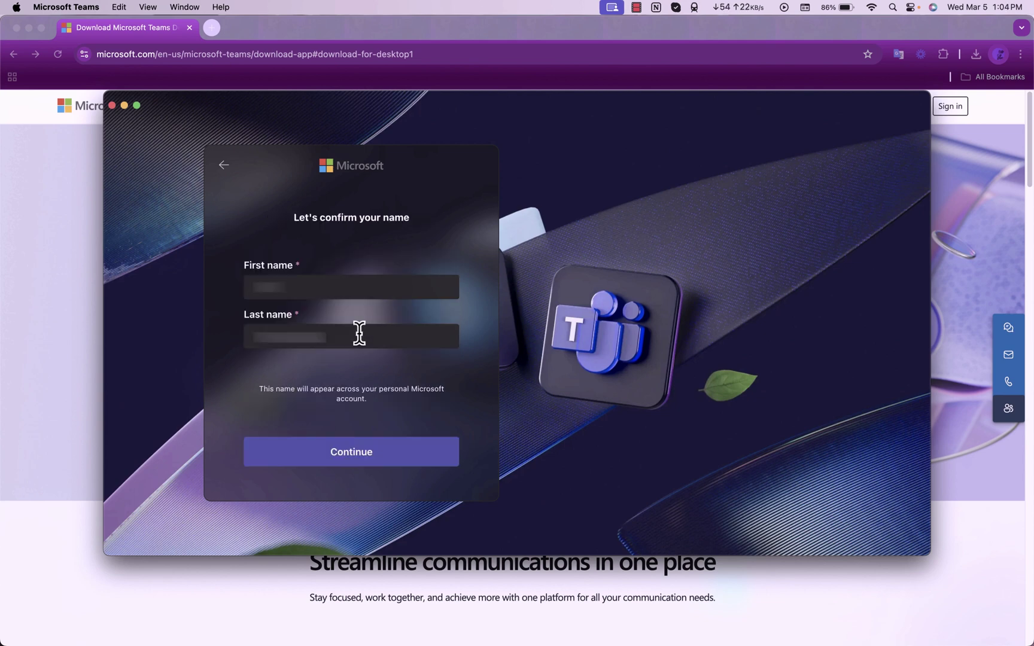
{"action": "left_click", "coordinate": [372, 459]}
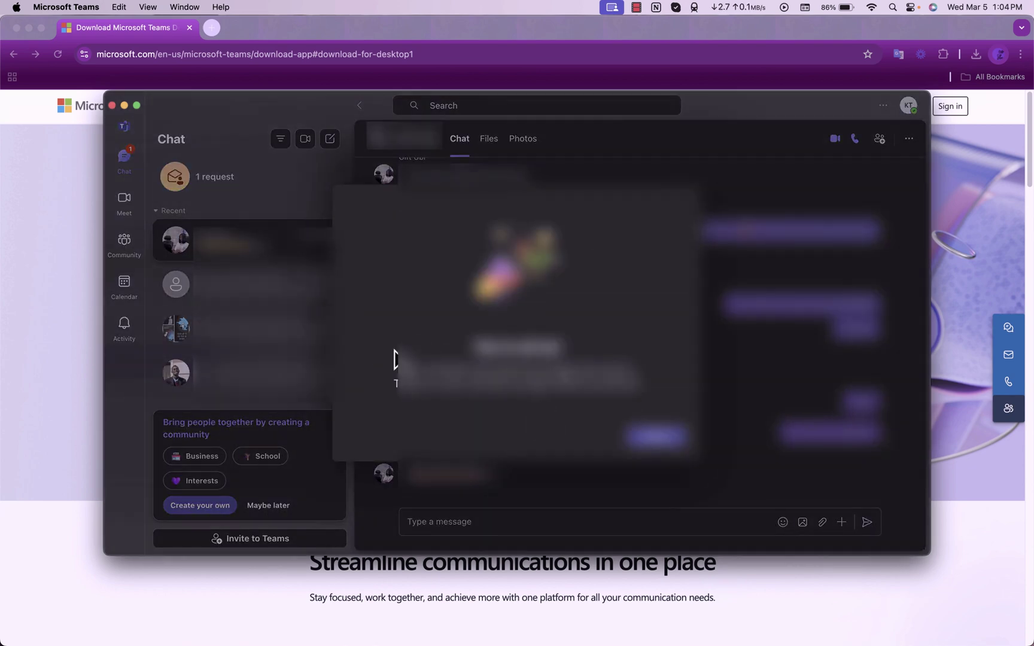
{"action": "left_click", "coordinate": [657, 437]}
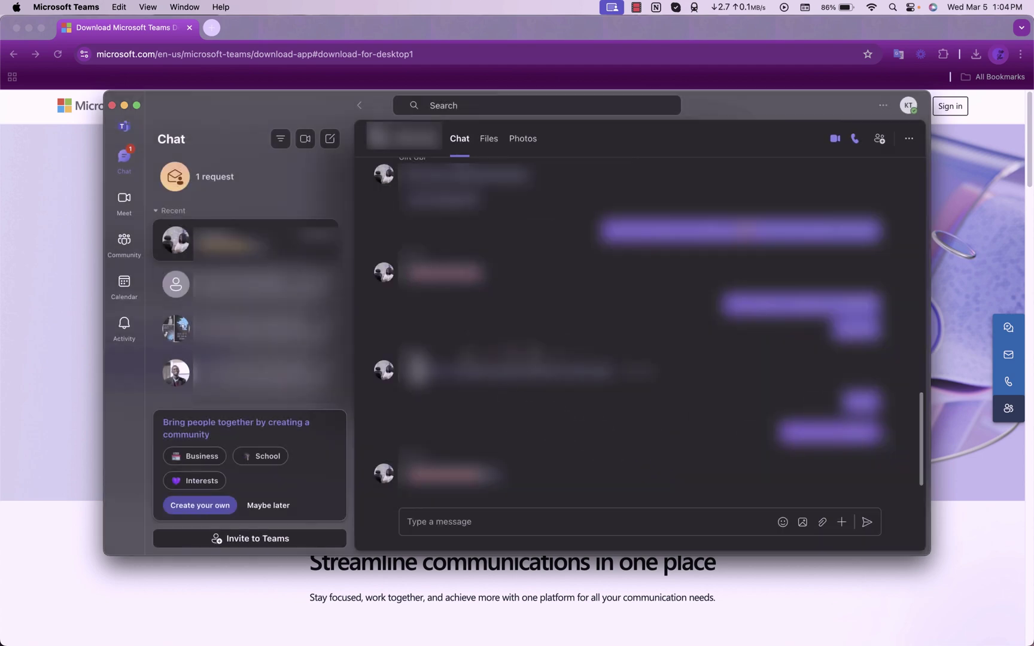
Look at the second recent Teams chat, return to the first one and send the message "Hello" there.
{"action": "left_click", "coordinate": [269, 288]}
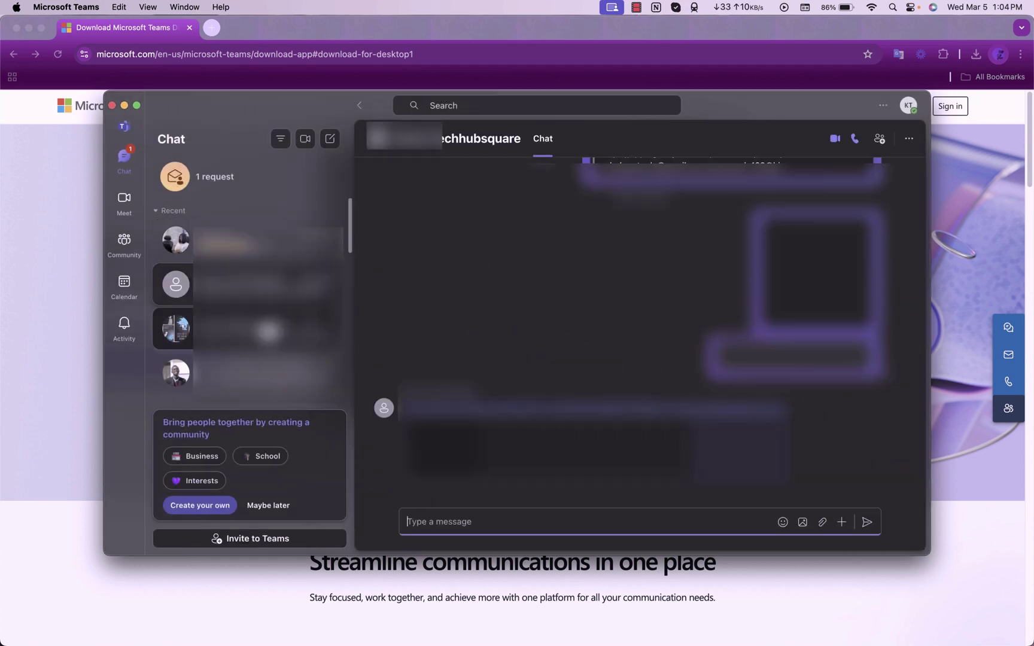
{"action": "left_click", "coordinate": [251, 241]}
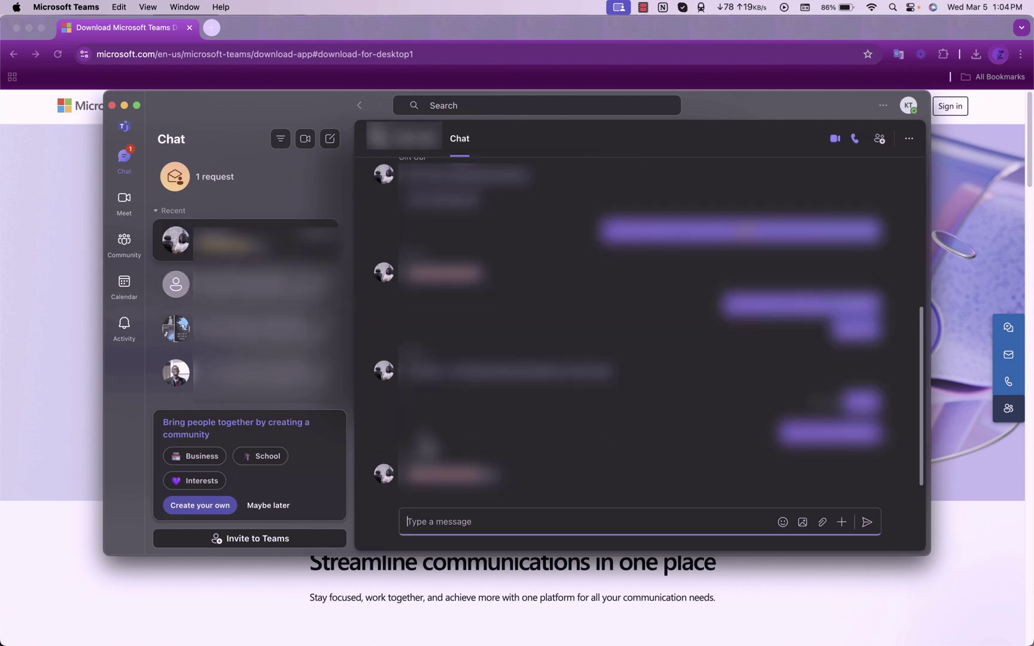
{"action": "key", "text": "Caps_Lock"}
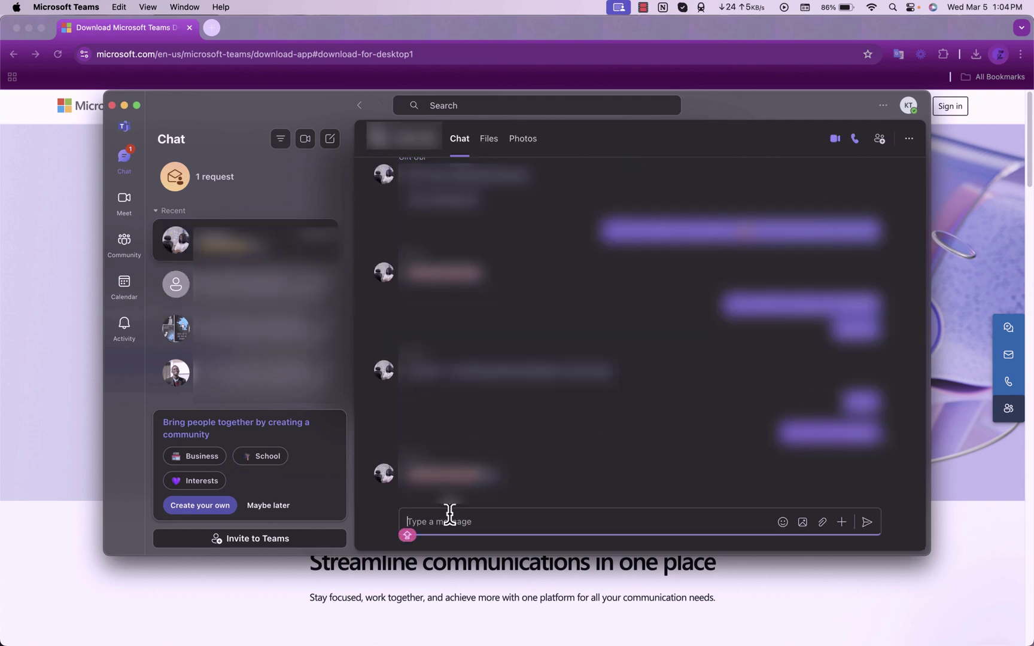
{"action": "type", "text": "Hello"}
{"action": "key", "text": "Return"}
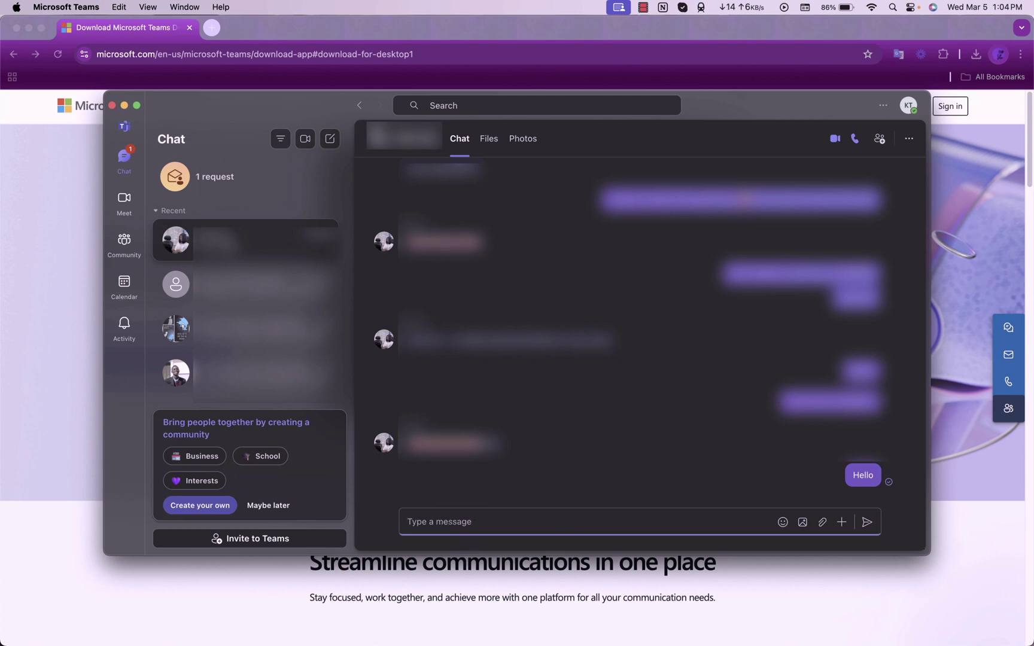
Switch to Skype and open the same contact's conversation to check whether the Teams message synced.
{"action": "mouse_move", "coordinate": [724, 642]}
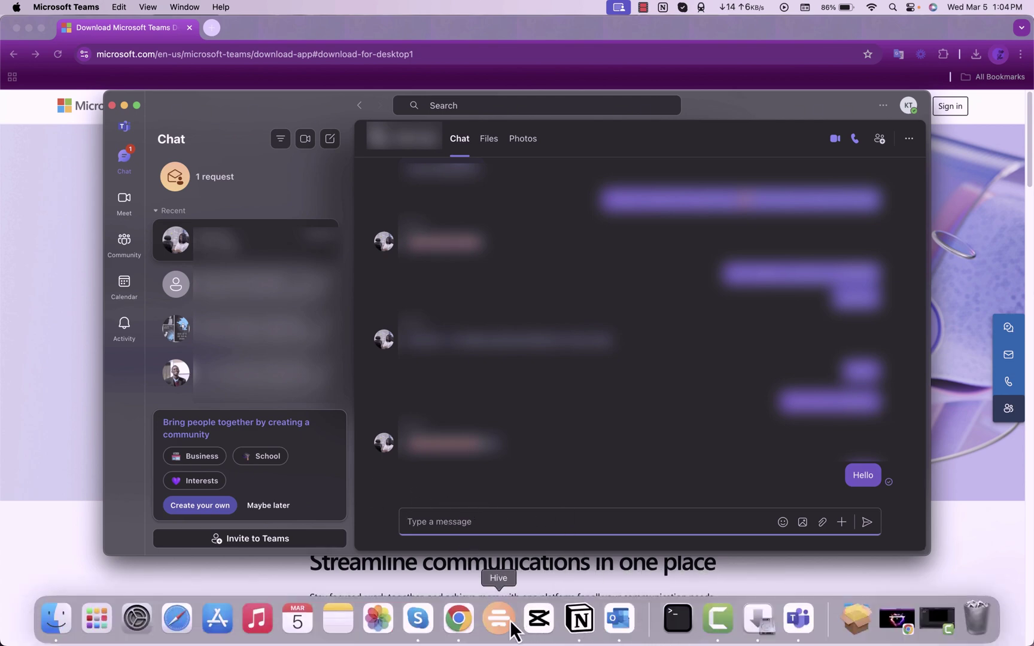
{"action": "left_click", "coordinate": [431, 635]}
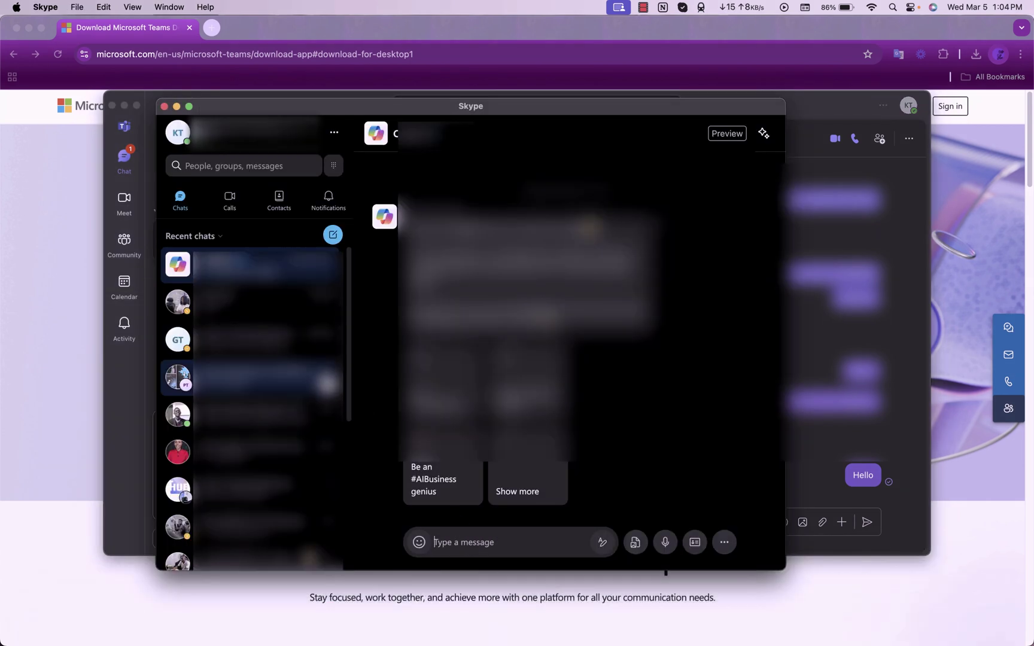
{"action": "left_click", "coordinate": [264, 301]}
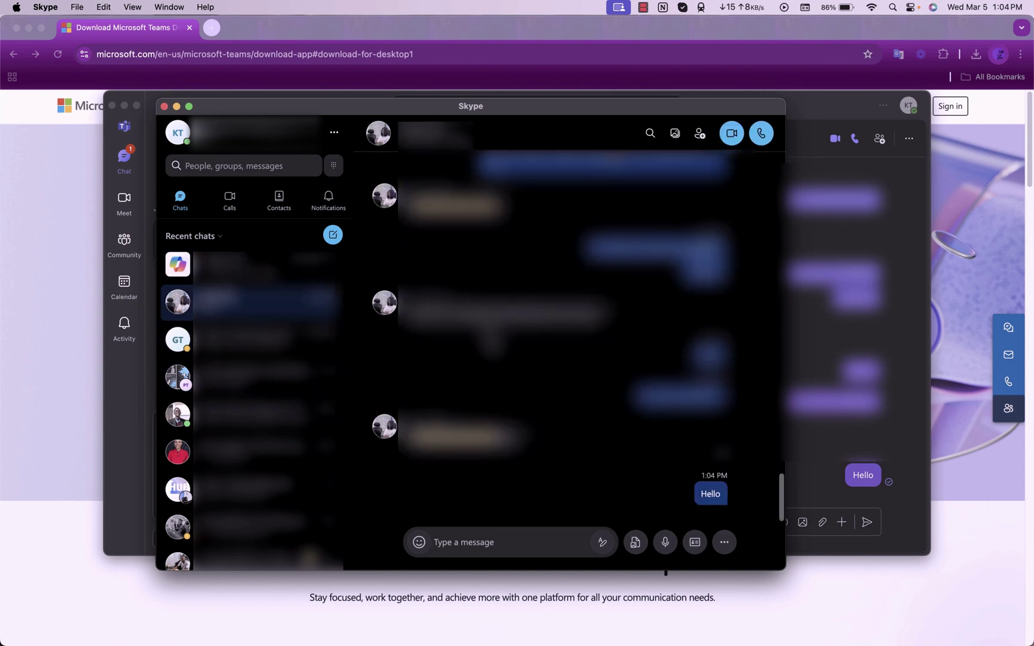